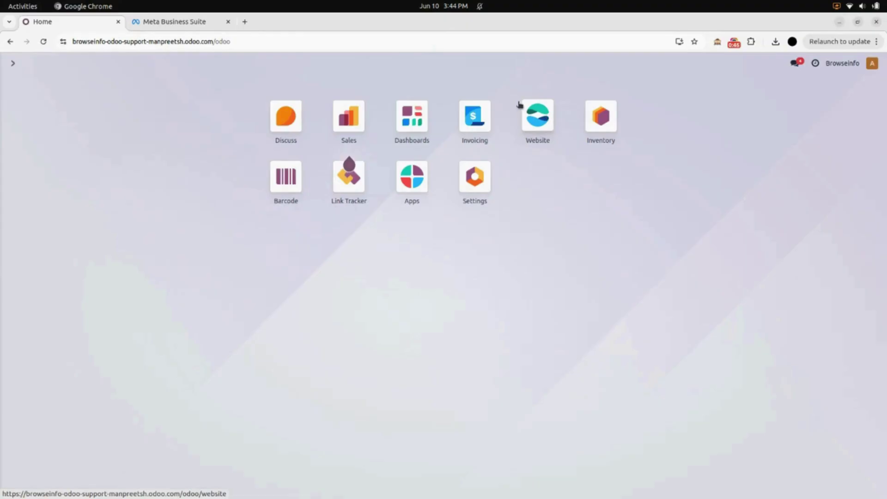
# Open the Laptop product from the Website app's eCommerce products list.
pyautogui.click(533, 127)
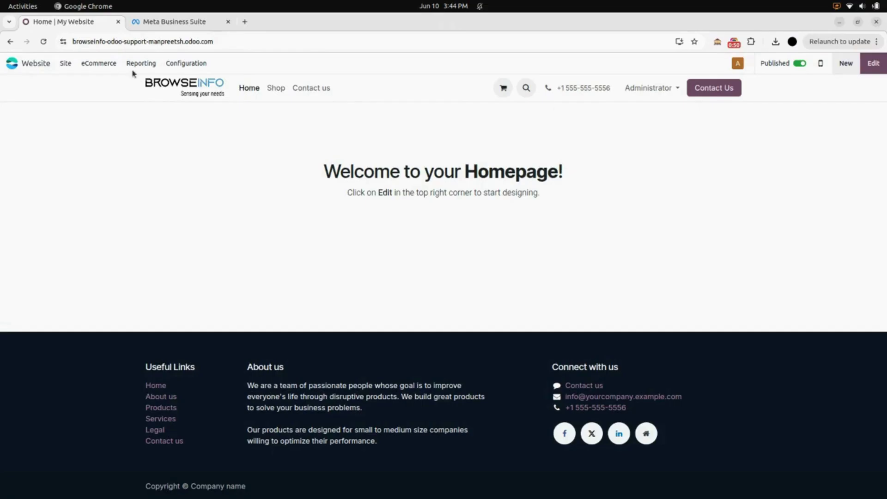
pyautogui.click(112, 64)
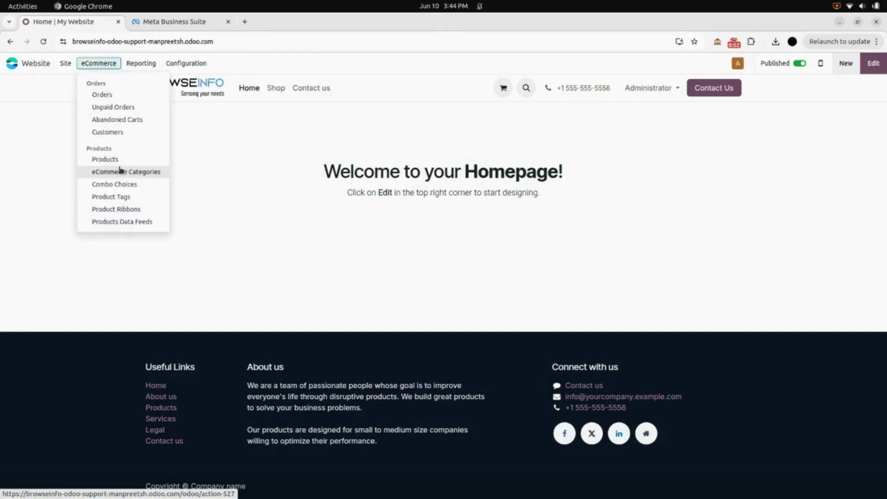
pyautogui.click(123, 161)
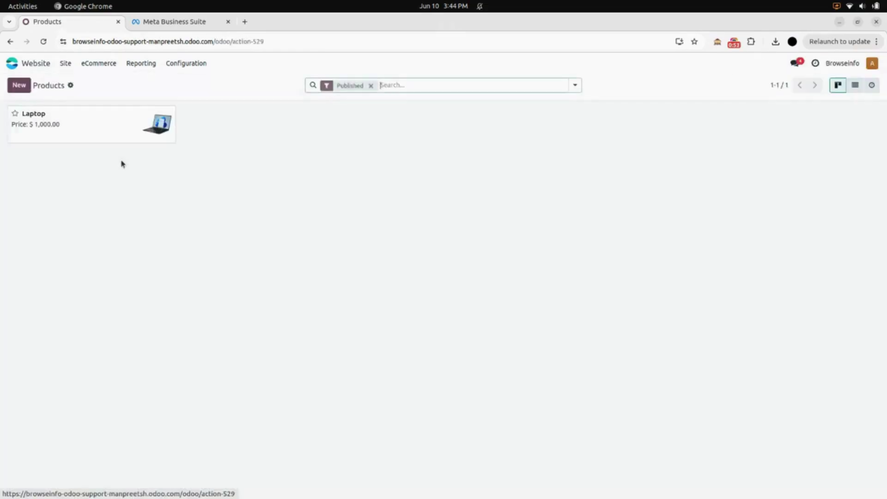
pyautogui.click(56, 126)
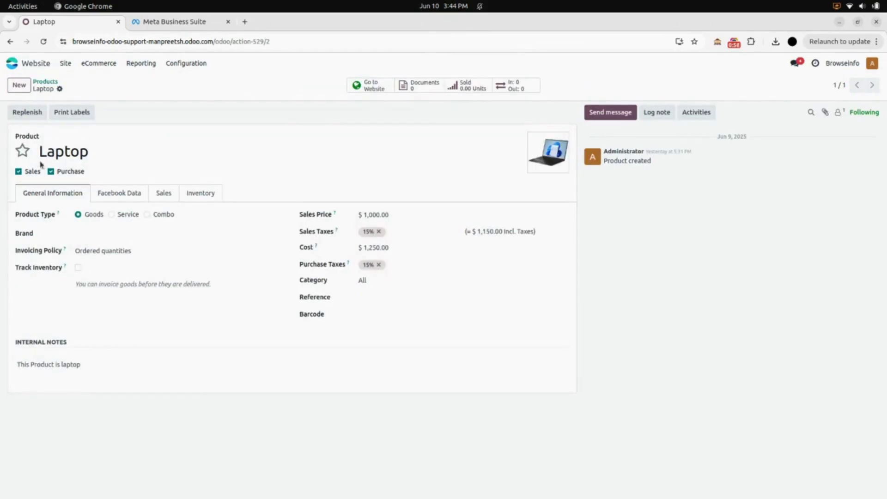
# Confirm the Laptop's Facebook data: Condition New and Google Product Category Electronics.
pyautogui.click(111, 198)
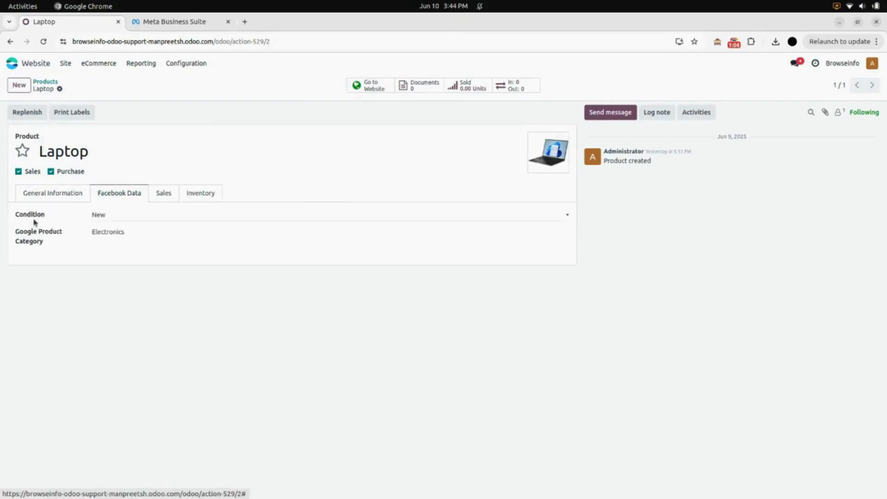
pyautogui.click(114, 216)
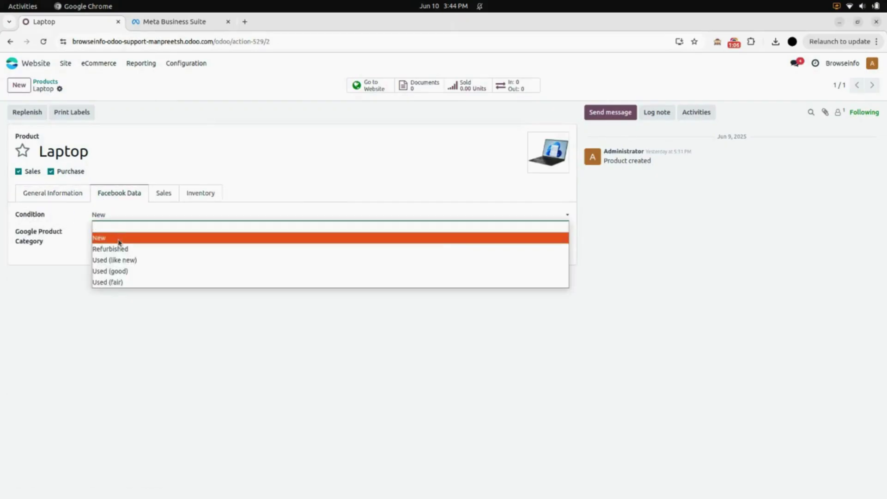
pyautogui.click(121, 303)
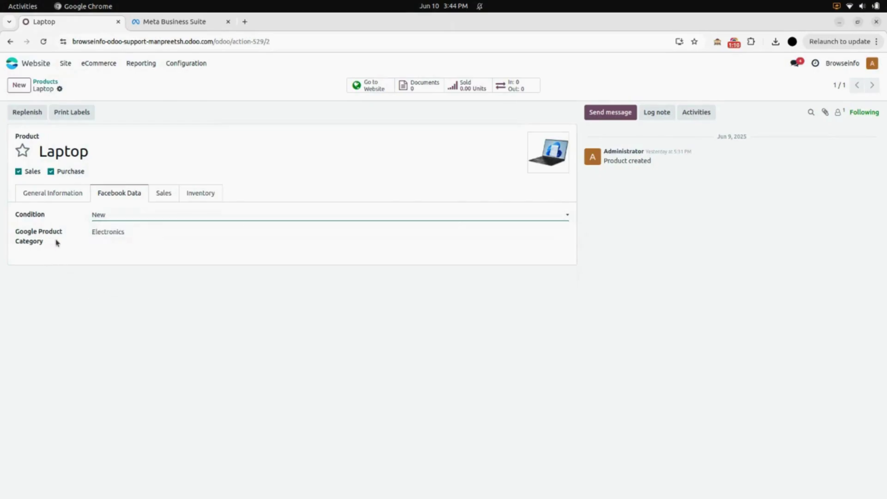
pyautogui.click(113, 234)
pyautogui.click(115, 237)
pyautogui.click(115, 238)
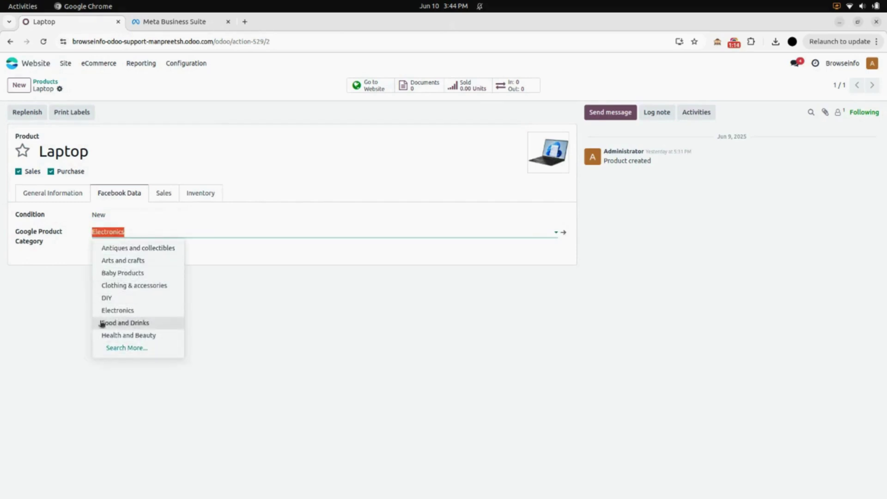
pyautogui.click(77, 330)
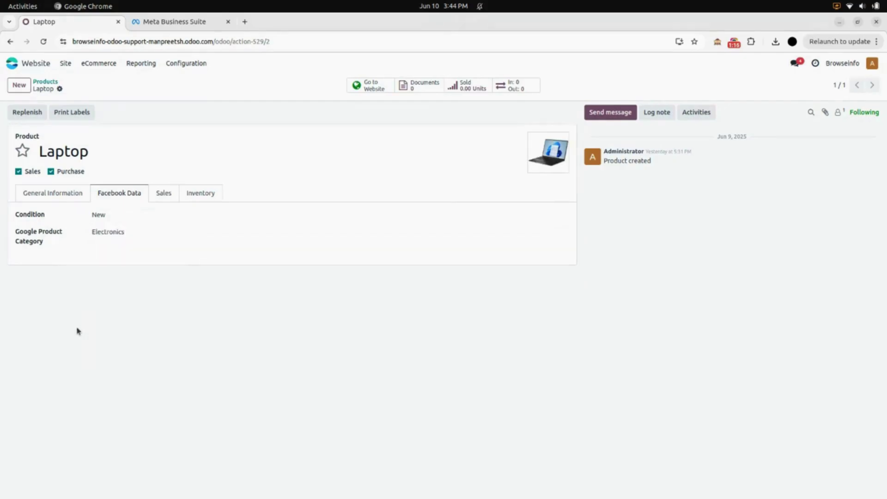
pyautogui.click(103, 62)
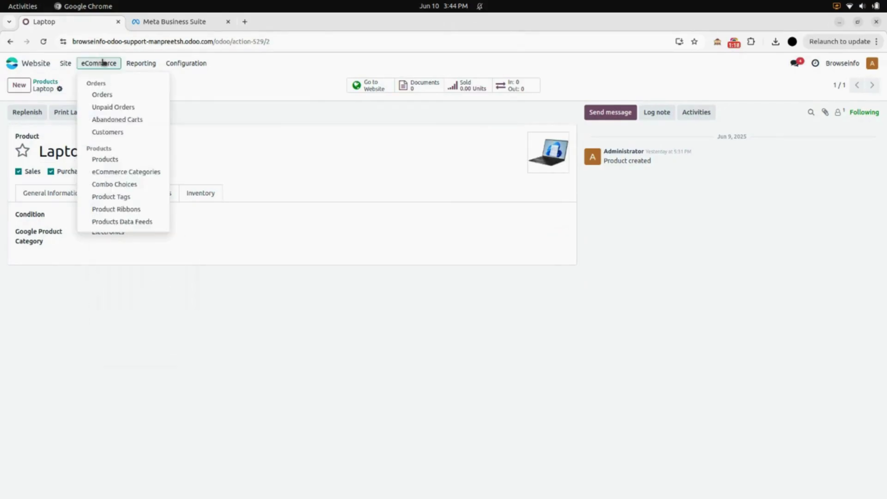
# Open the Facebook Product Data Feeds feed and confirm CSV format with the Product Template model.
pyautogui.click(111, 223)
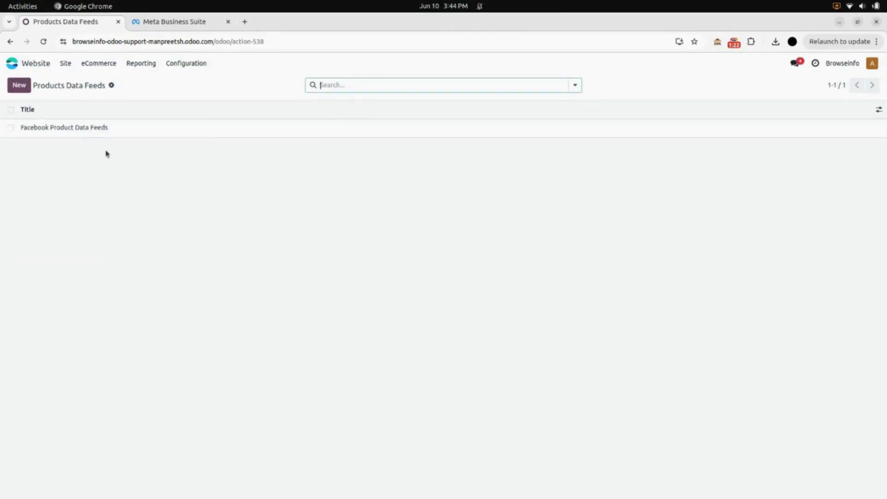
pyautogui.click(96, 129)
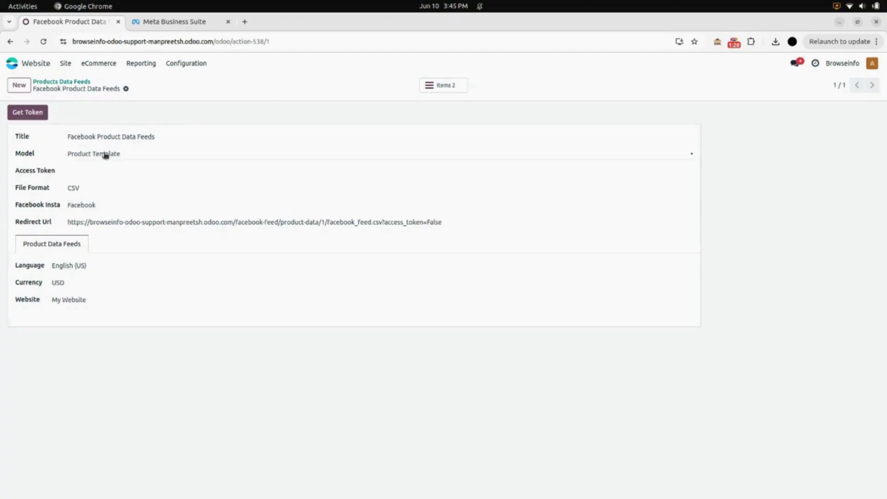
pyautogui.click(89, 192)
pyautogui.click(106, 160)
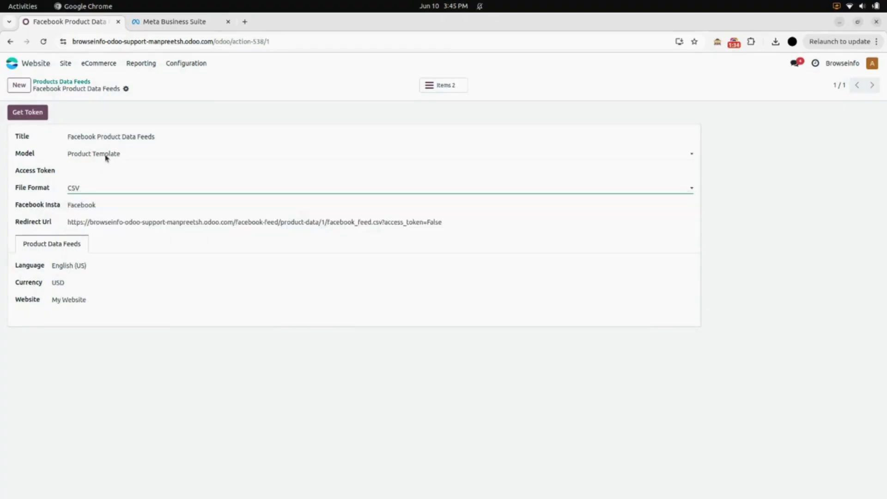
pyautogui.click(107, 160)
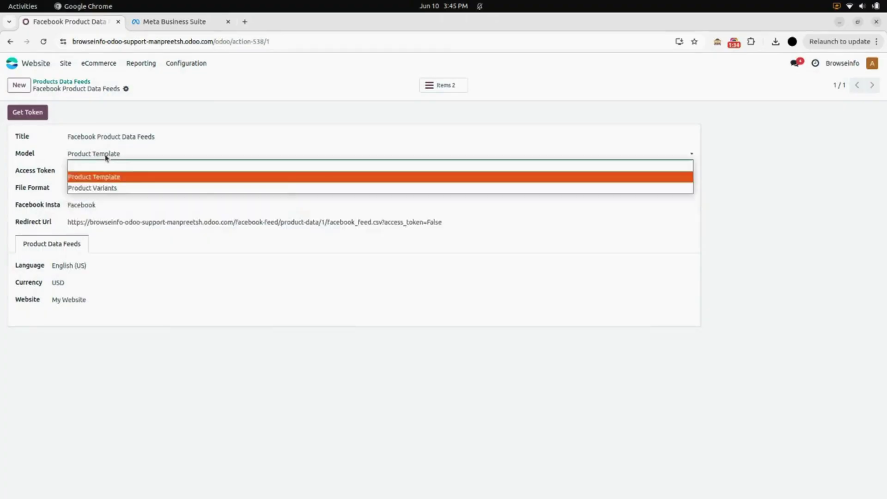
pyautogui.click(98, 212)
# Confirm the Facebook target, generate the feed's access token and go to Meta Business Suite.
pyautogui.click(97, 207)
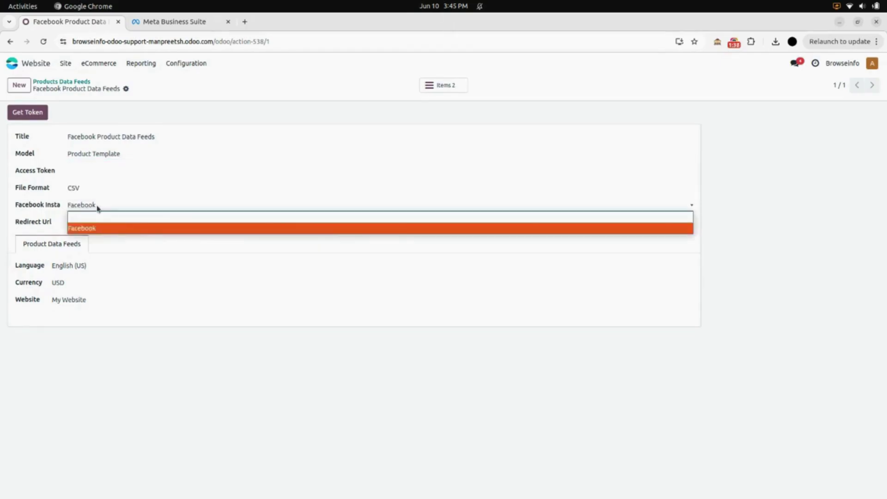
pyautogui.click(72, 230)
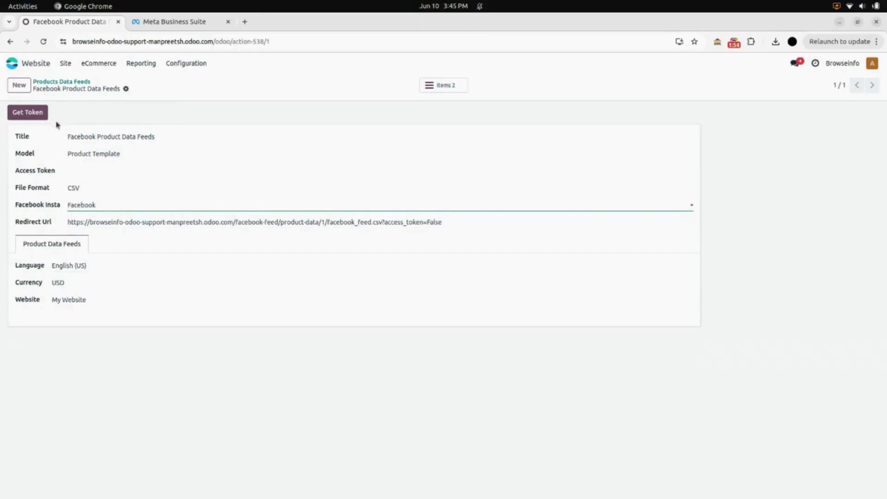
pyautogui.click(26, 112)
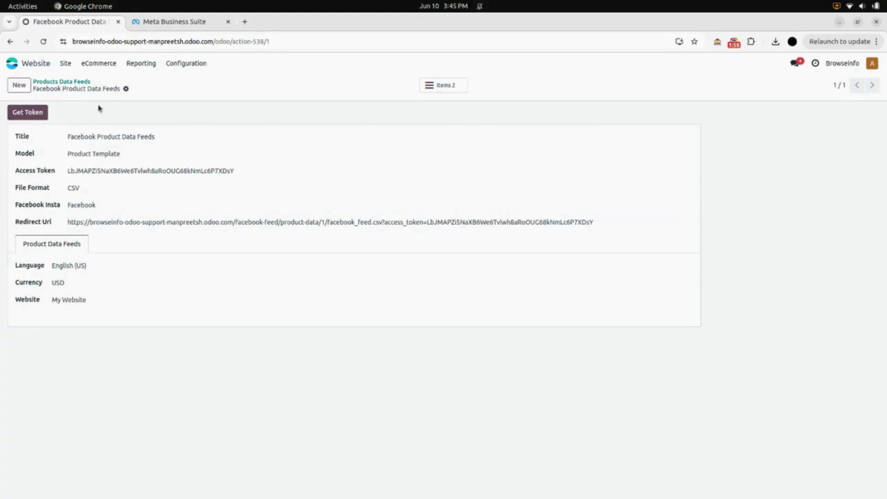
pyautogui.click(157, 29)
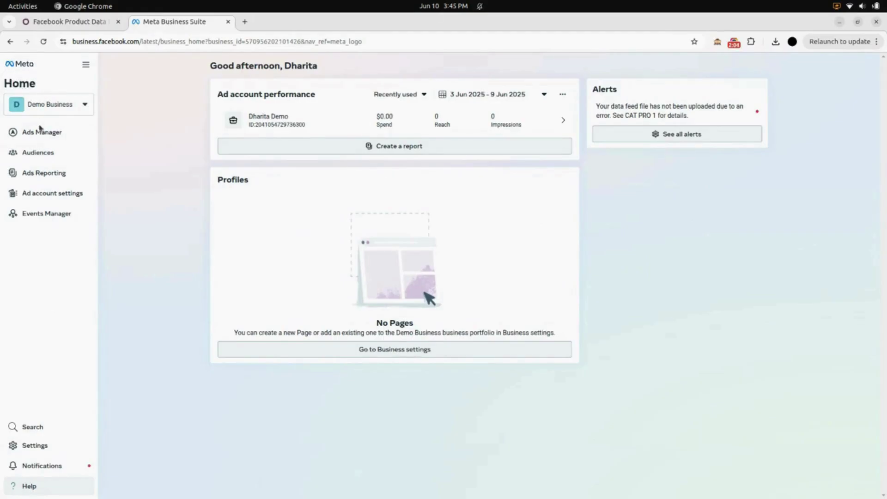
# Go to Settings > Data sources > Catalogues and start adding products to CAT PRO 1.
pyautogui.click(46, 444)
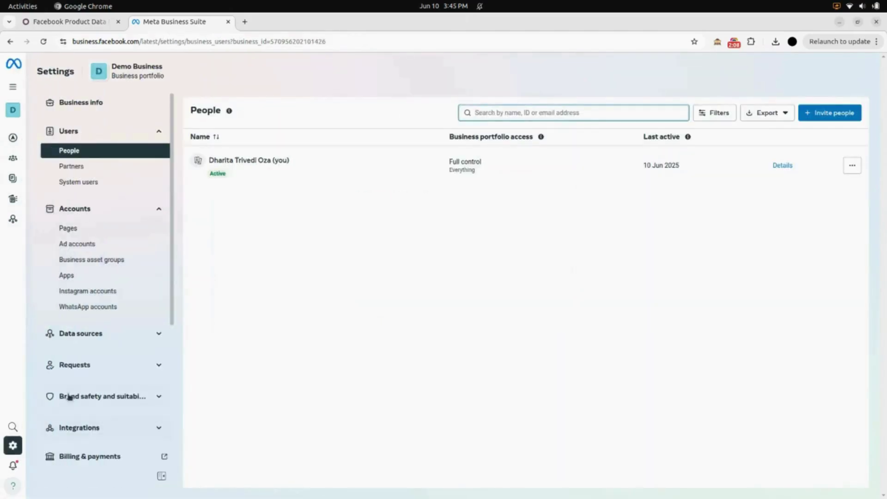
pyautogui.click(93, 339)
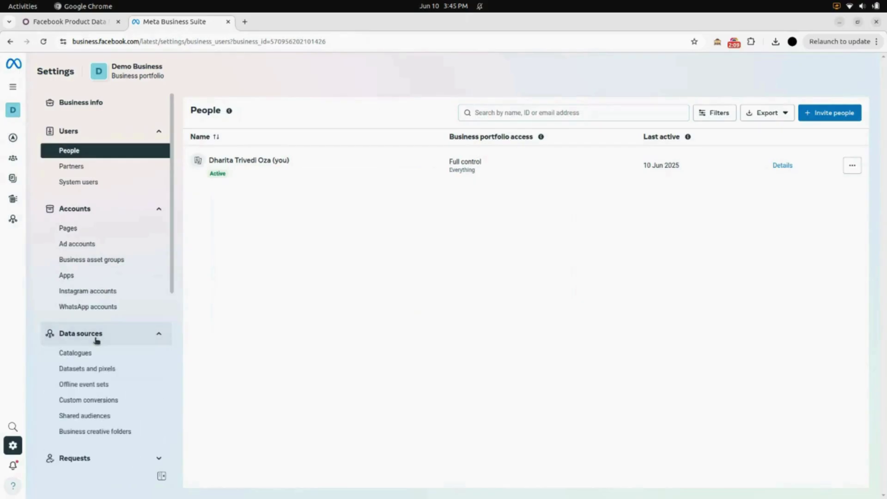
pyautogui.click(75, 353)
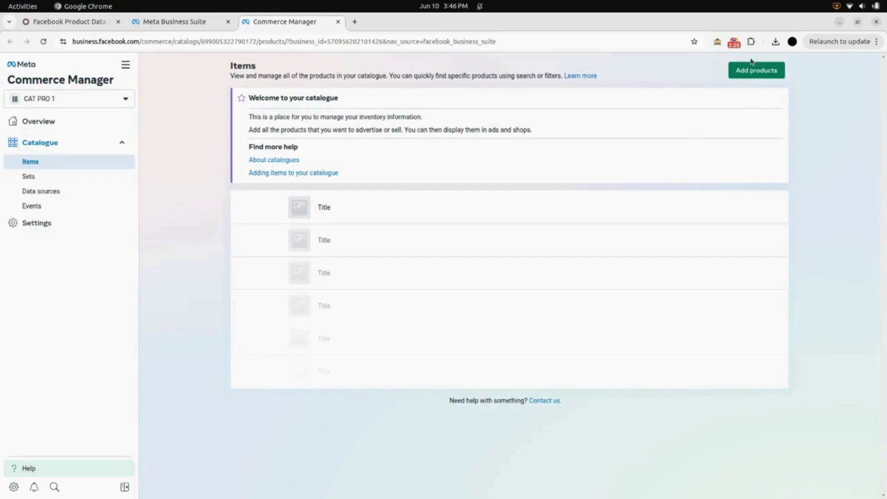
pyautogui.click(759, 74)
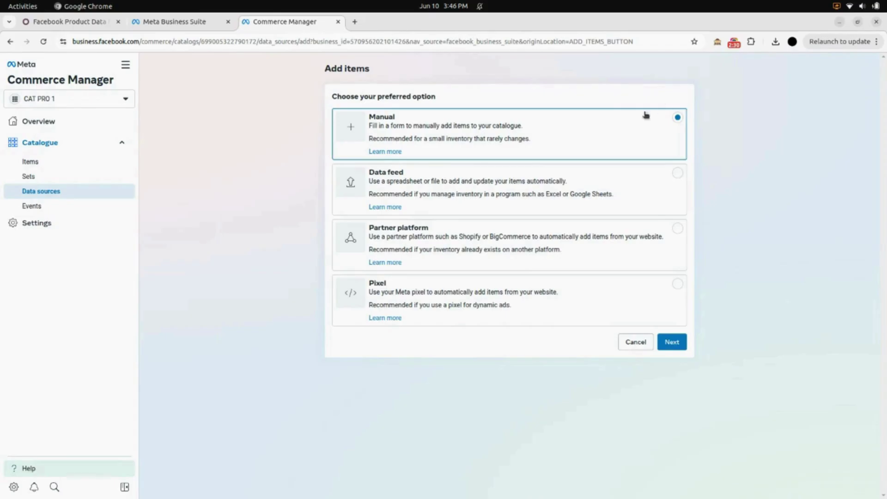
# Choose Data feed as the item source and copy the Odoo feed's Redirect Url.
pyautogui.click(624, 176)
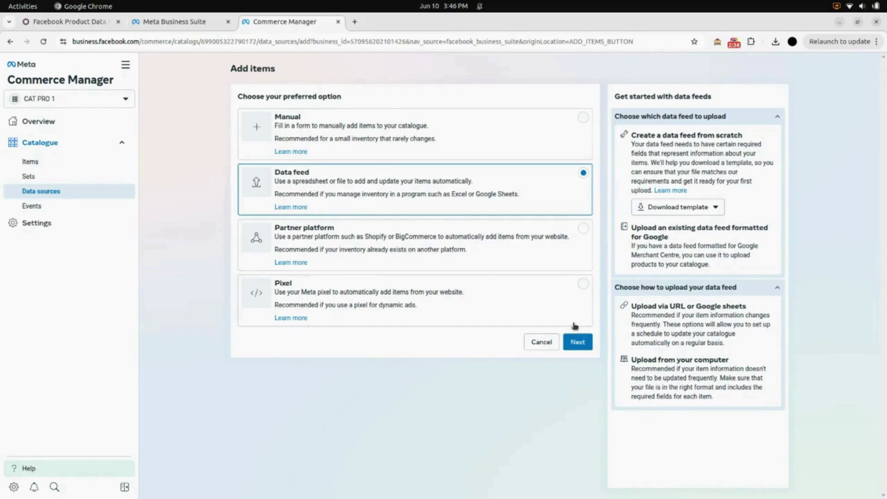
pyautogui.click(578, 342)
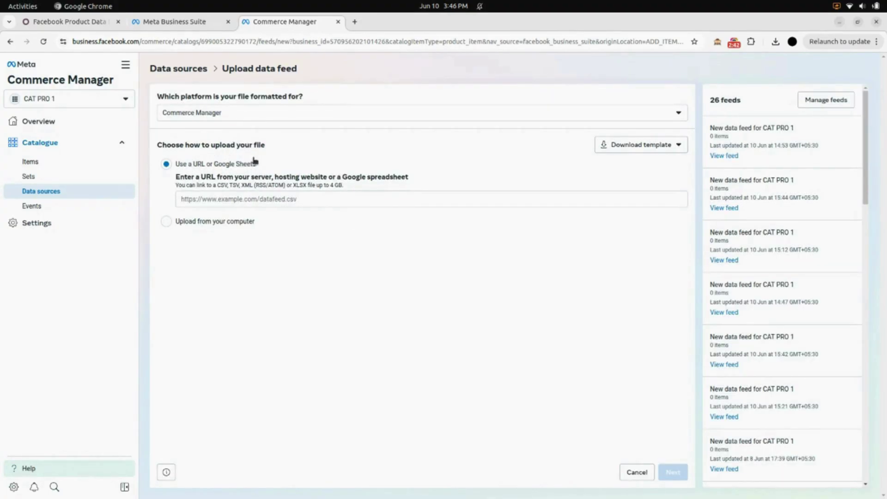
pyautogui.click(99, 21)
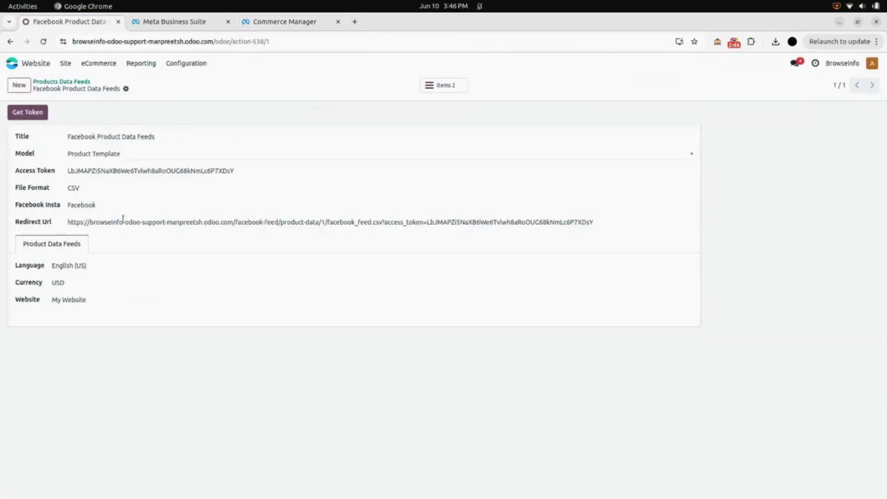
pyautogui.click(124, 220)
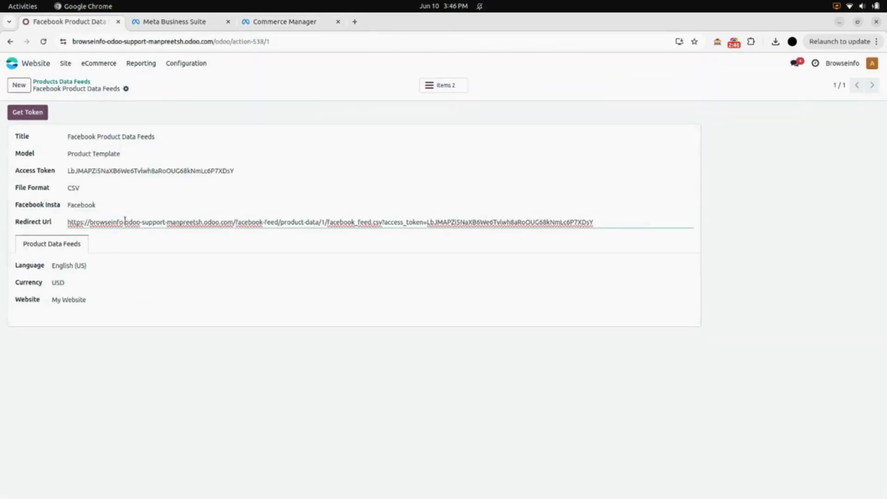
pyautogui.hotkey('ctrl', 'a')
pyautogui.tripleClick(125, 221)
pyautogui.hotkey('ctrl', 'c')
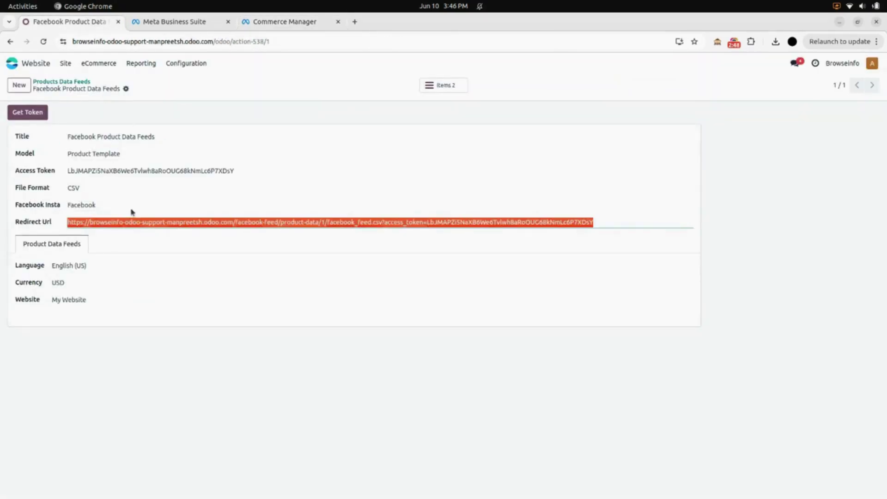
# Paste the Odoo Redirect Url as the data feed URL and continue to Confirm settings.
pyautogui.click(270, 24)
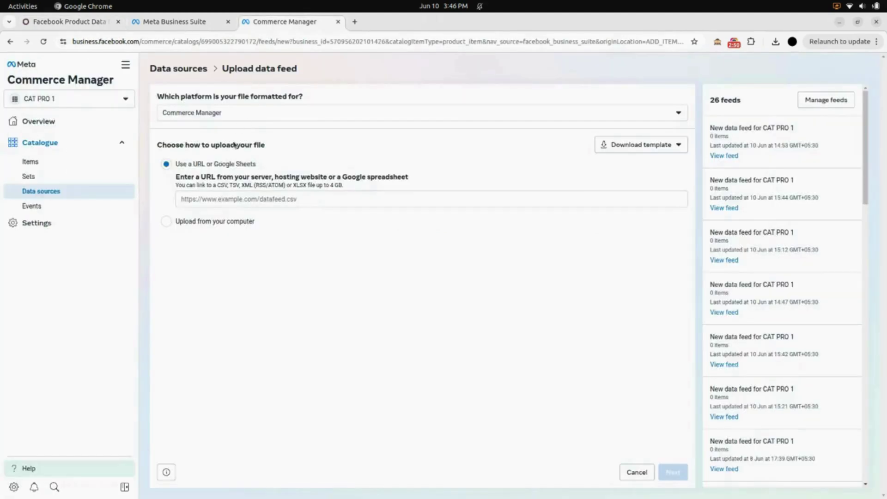
pyautogui.click(232, 200)
pyautogui.hotkey('ctrl', 'v')
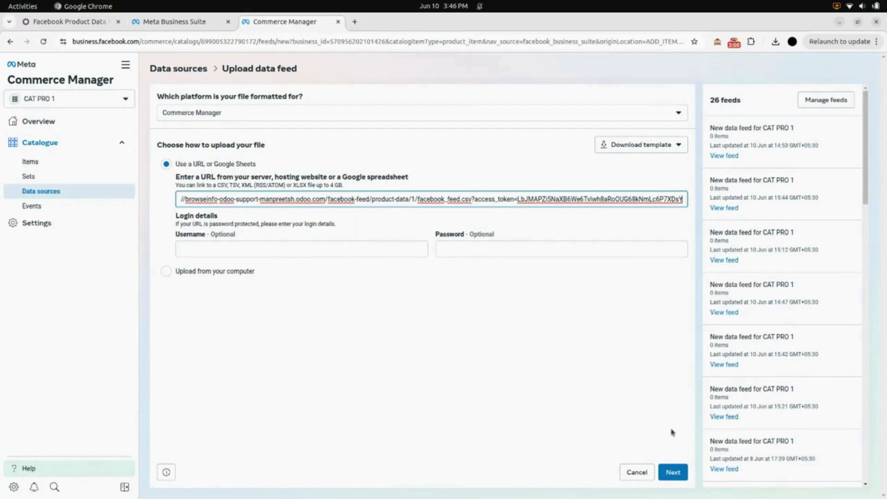
pyautogui.click(663, 471)
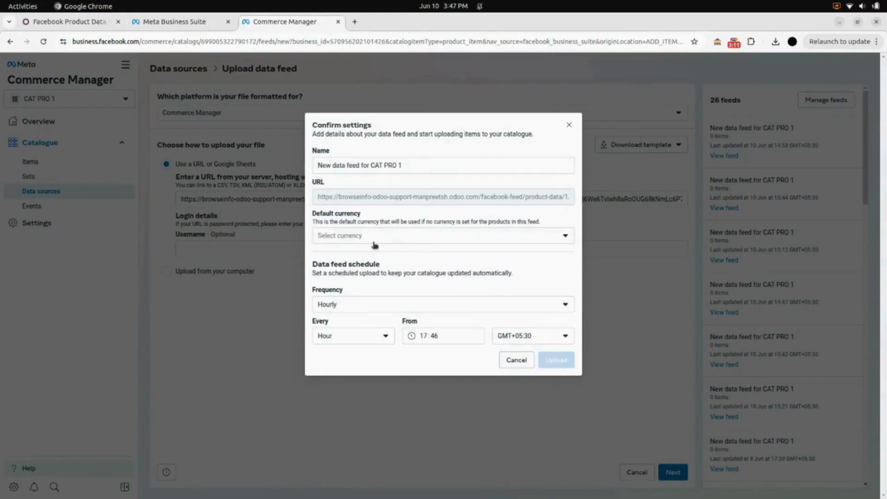
# Set the default currency to USD – US dollars and upload the new CAT PRO 1 data feed.
pyautogui.click(335, 238)
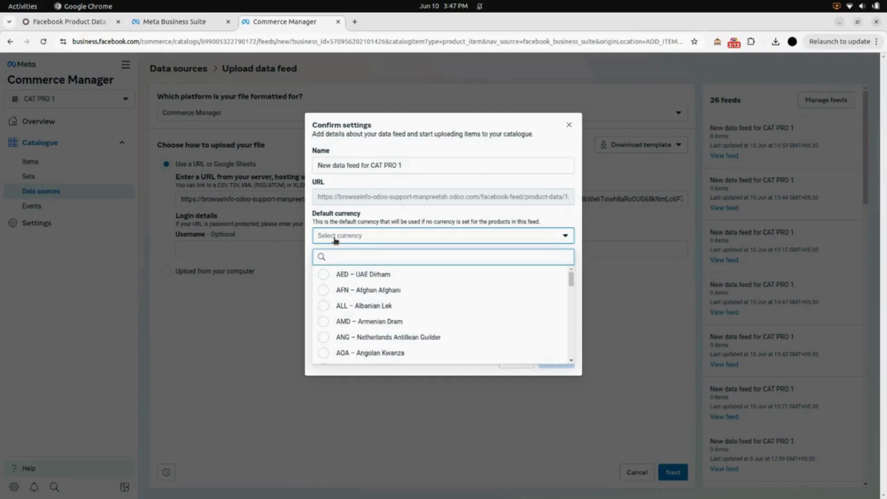
pyautogui.write('usd')
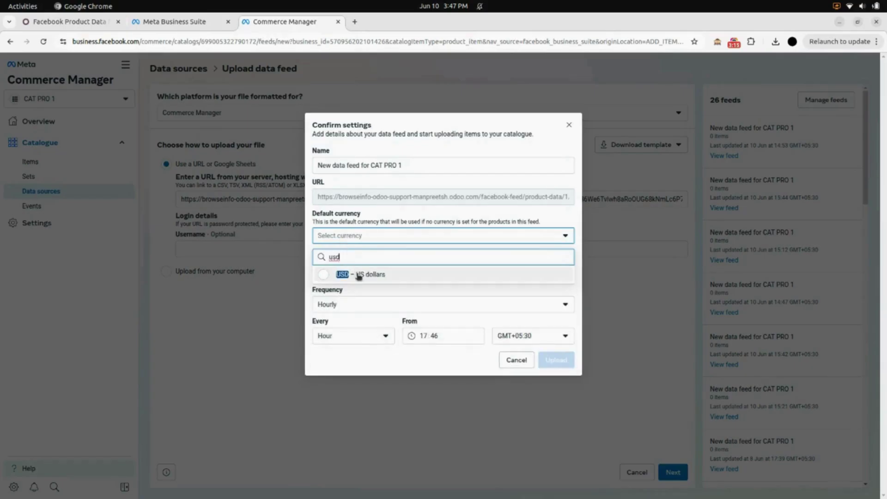
pyautogui.click(359, 275)
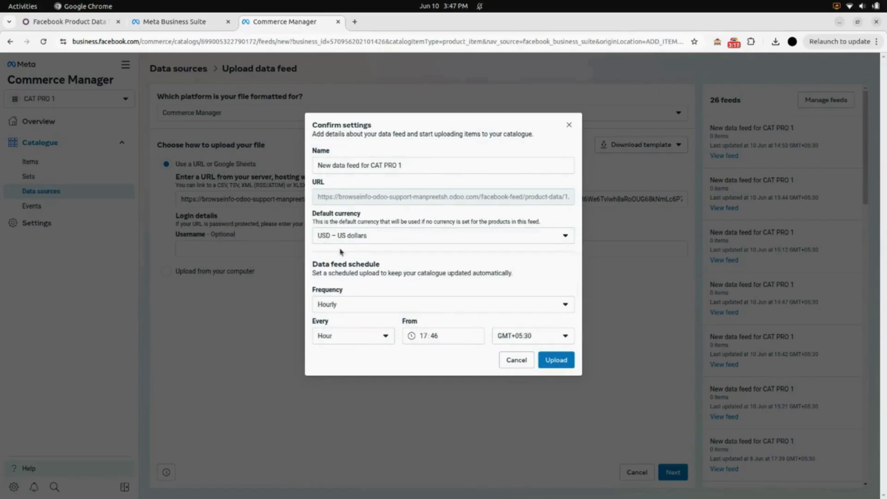
pyautogui.click(556, 361)
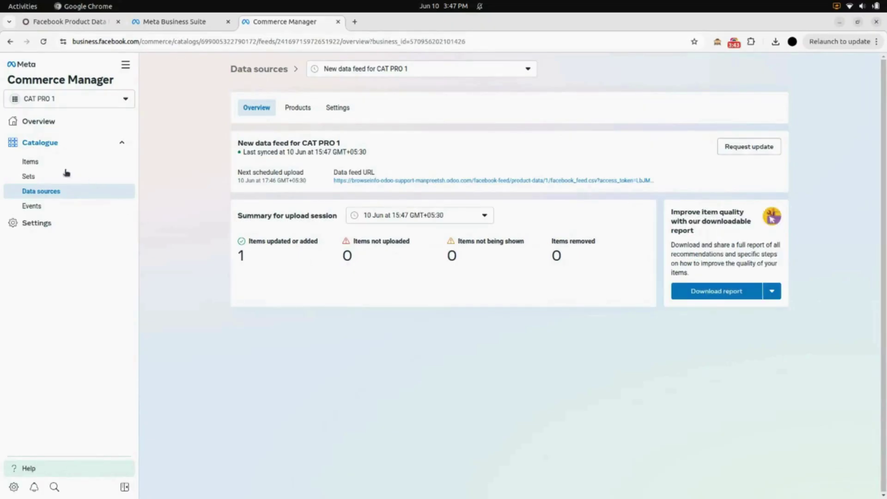
# View all CAT PRO 1 items, open the $1,000.00 Laptop, then open Odoo's website homepage.
pyautogui.click(29, 162)
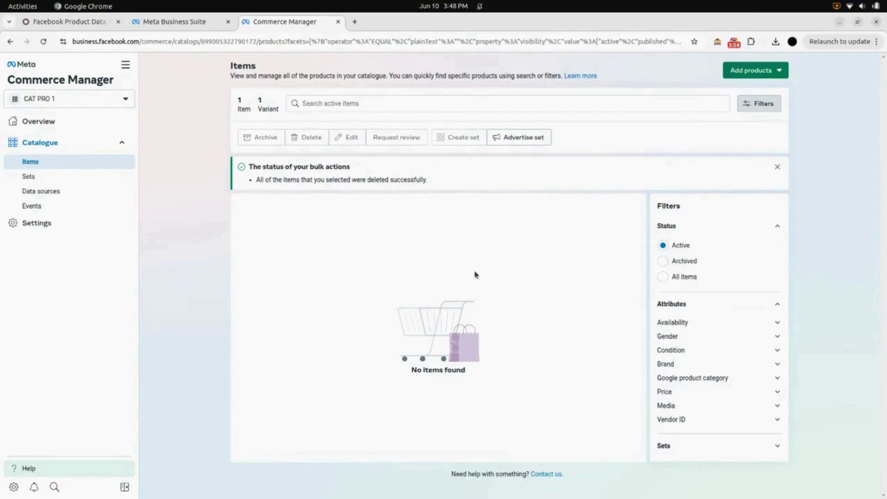
pyautogui.click(664, 276)
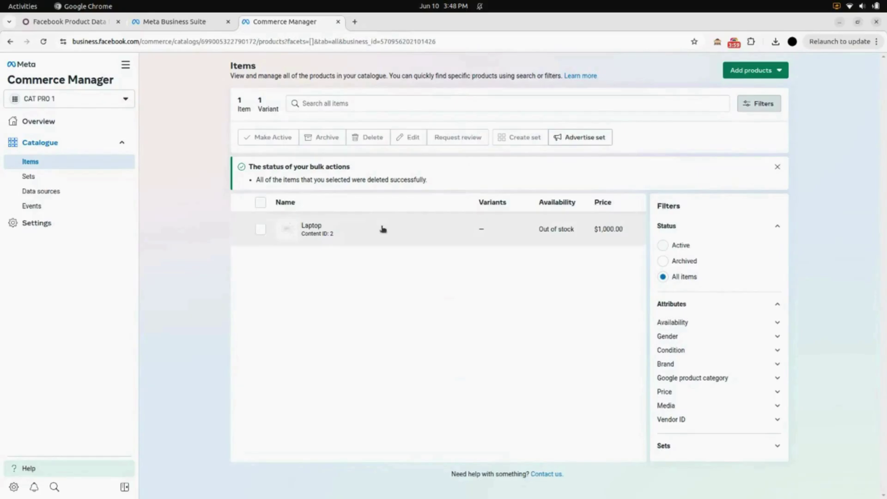
pyautogui.click(311, 233)
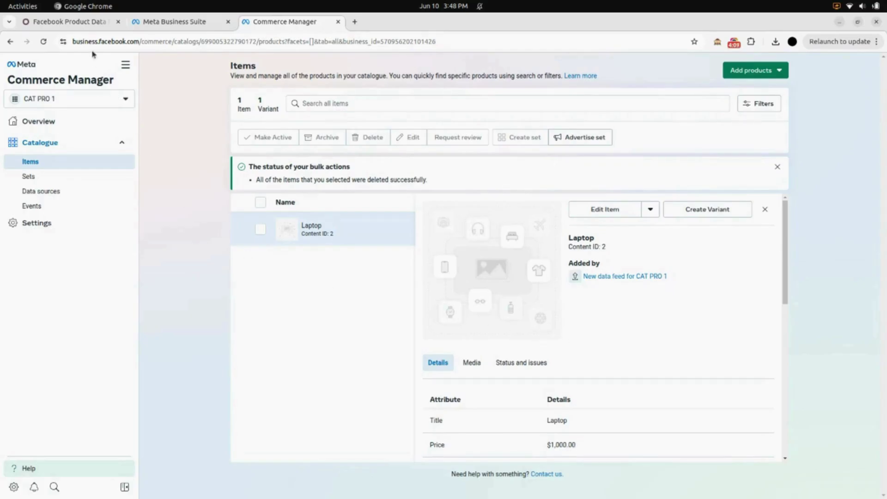
pyautogui.click(81, 23)
pyautogui.click(67, 62)
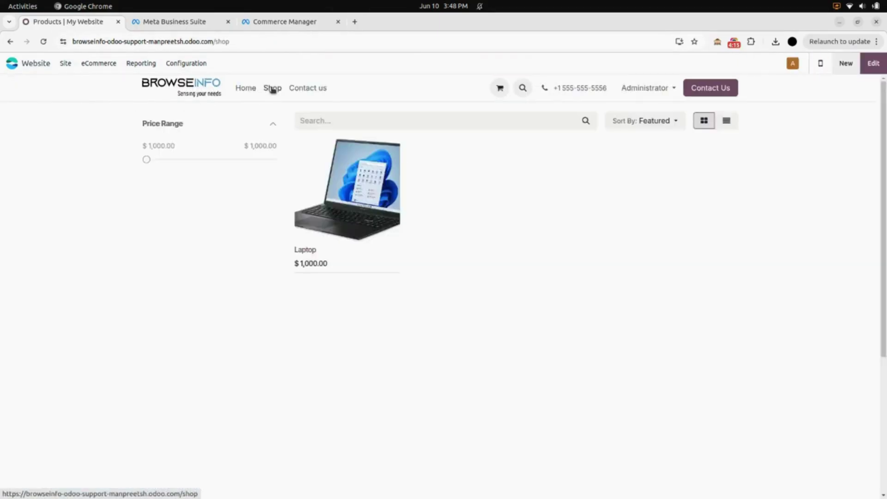
# Open the Laptop product page in the Odoo shop, then return to the Commerce Manager Laptop item.
pyautogui.click(331, 192)
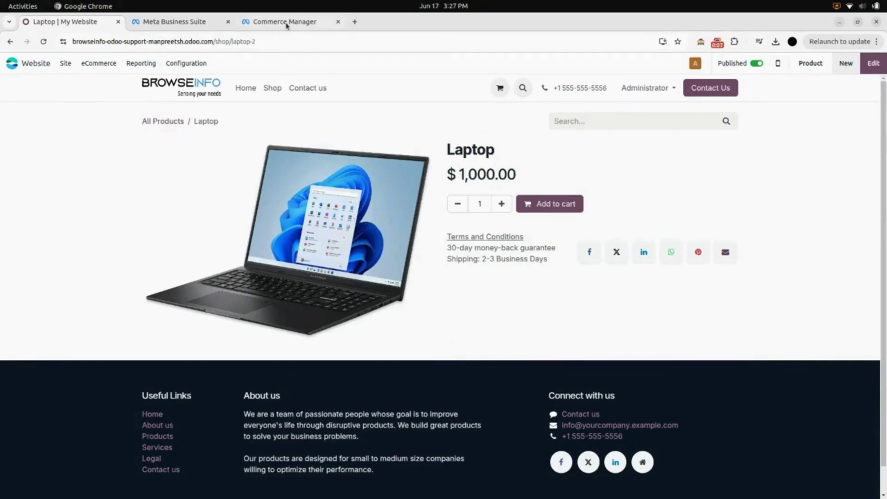
pyautogui.click(287, 24)
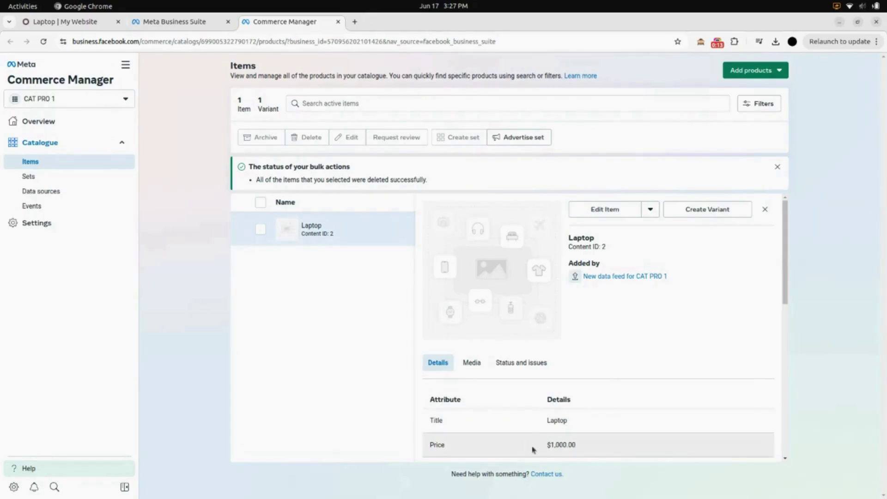
# Follow the Laptop item's Website link to the Odoo Laptop page, then close that tab.
pyautogui.scroll(-5, 647, 414)
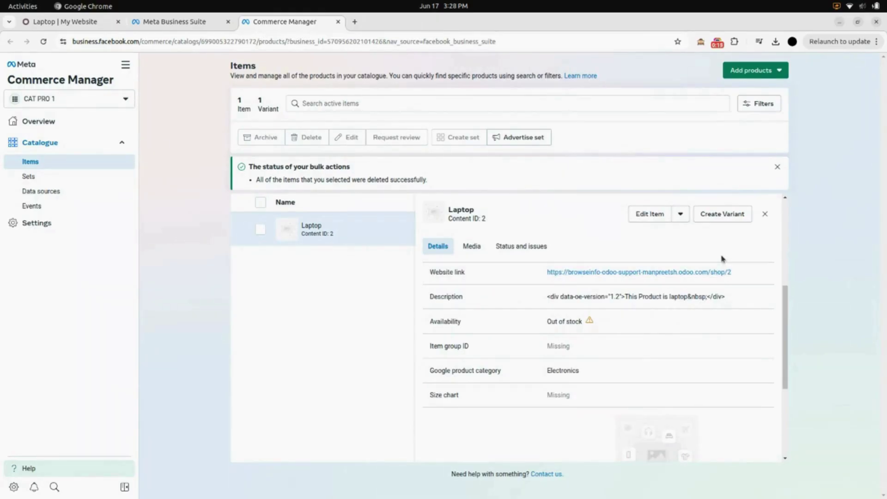
pyautogui.click(641, 274)
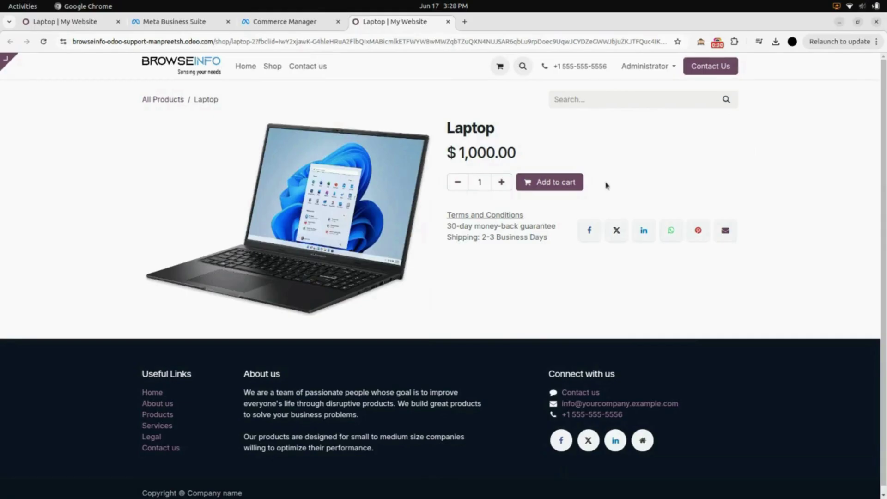
pyautogui.click(448, 22)
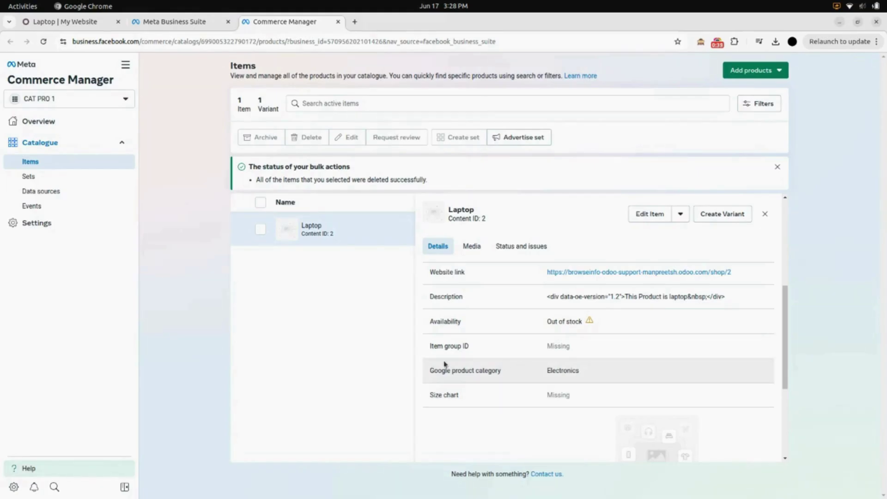
pyautogui.scroll(5, 586, 375)
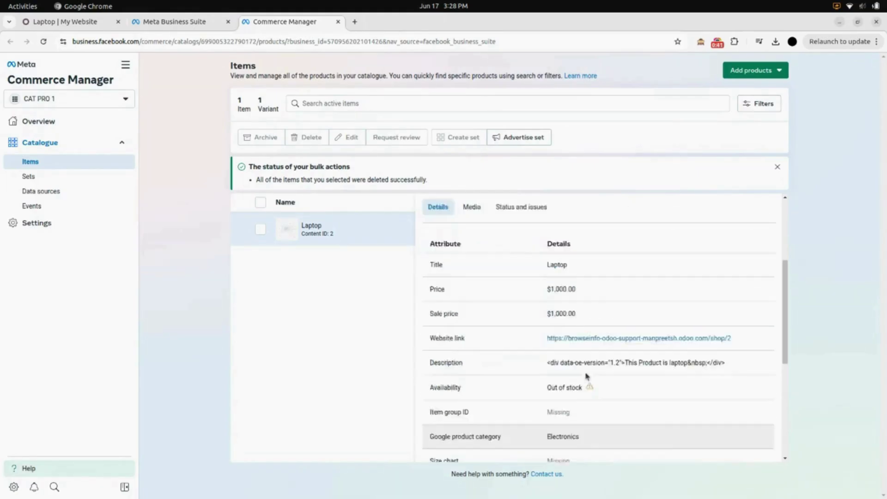
# Switch to the Odoo Laptop page and open the Home apps grid.
pyautogui.click(61, 21)
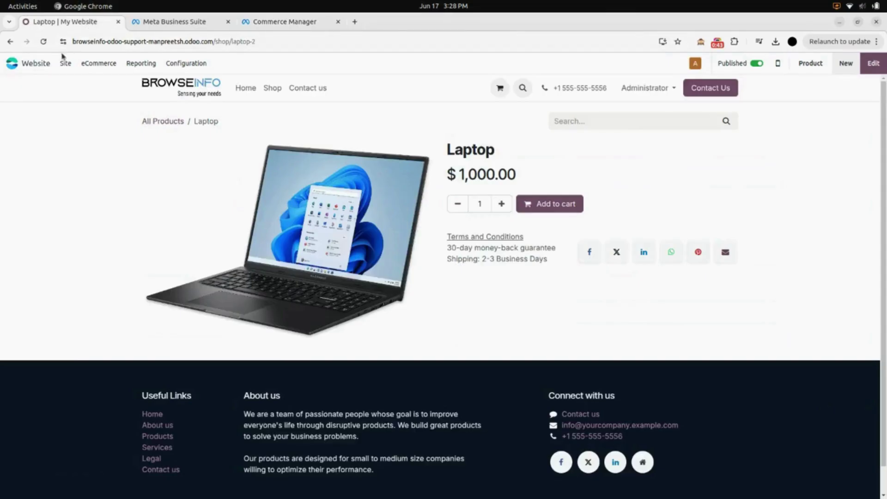
pyautogui.click(12, 63)
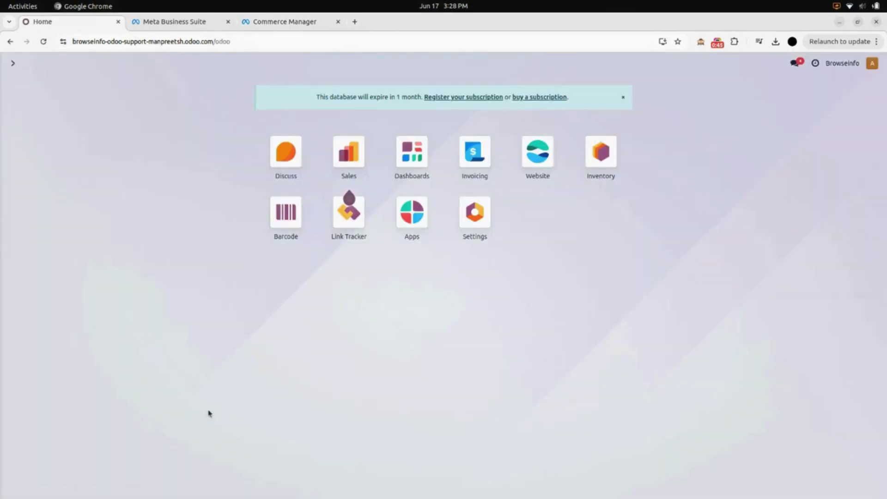